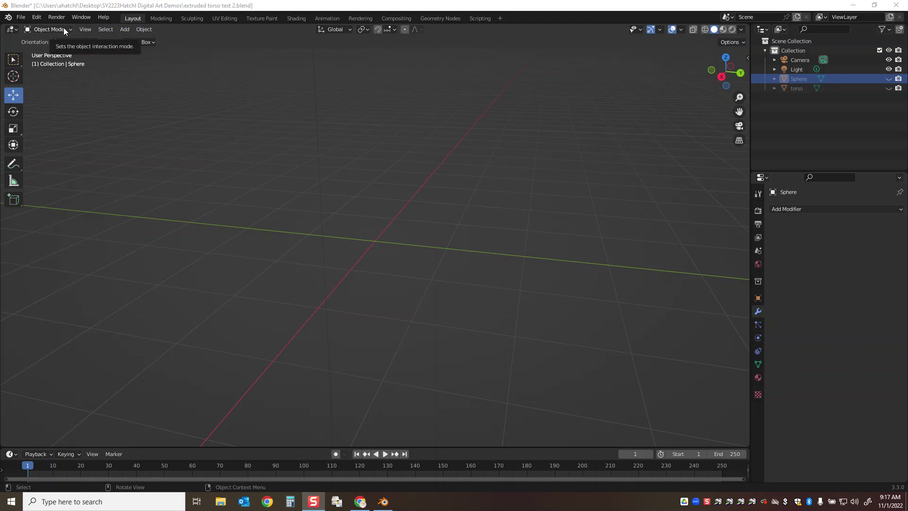
Step: Add a UV sphere and move it down so it rests just above the grid origin
{"action": "left_click", "coordinate": [126, 30]}
{"action": "mouse_move", "coordinate": [130, 41]}
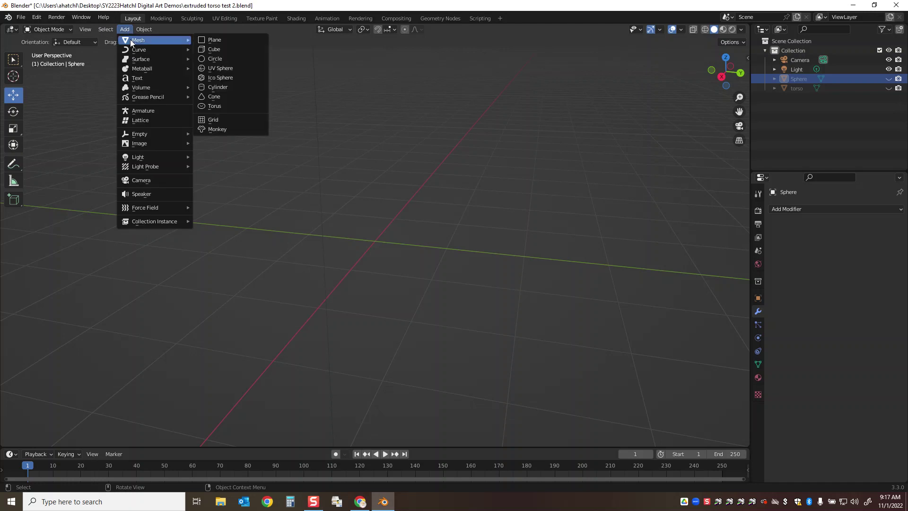
{"action": "left_click", "coordinate": [233, 67]}
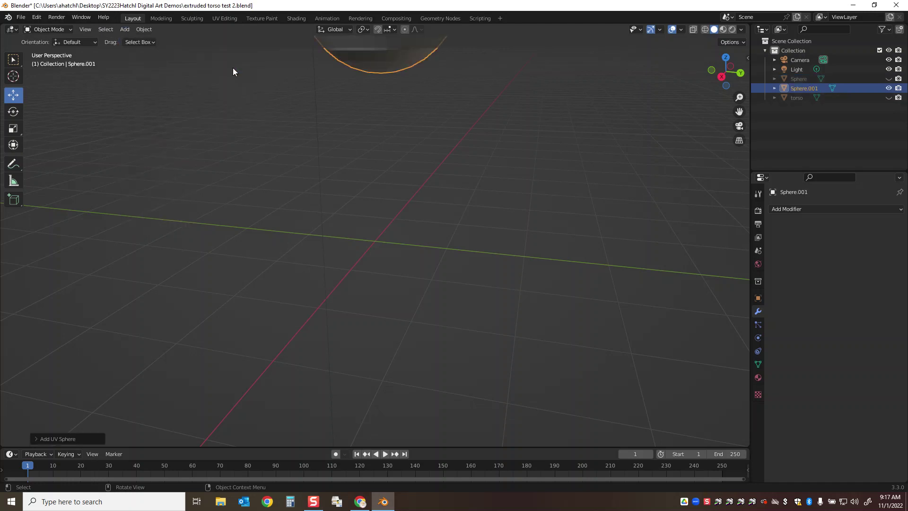
{"action": "scroll", "coordinate": [361, 95], "scroll_direction": "down", "scroll_amount": 3}
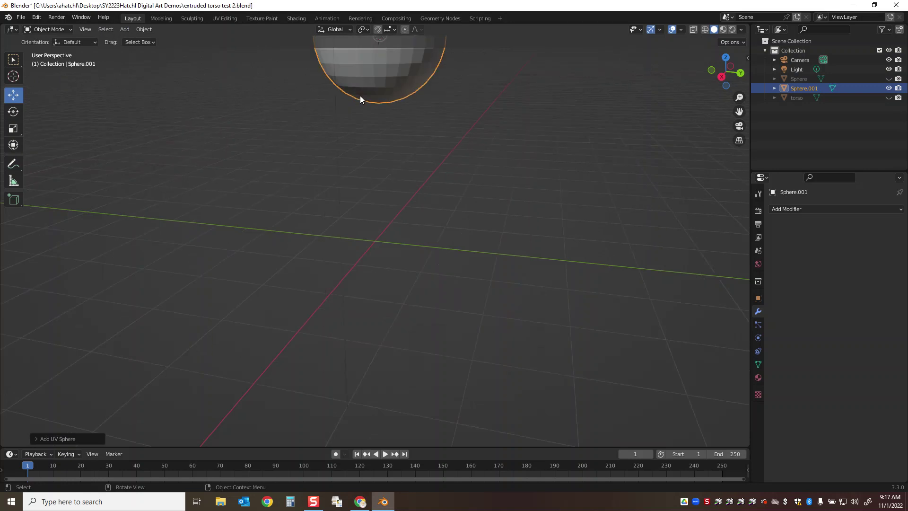
{"action": "left_click_drag", "start_coordinate": [374, 61], "coordinate": [365, 101]}
{"action": "scroll", "coordinate": [359, 100], "scroll_direction": "up", "scroll_amount": 2}
{"action": "scroll", "coordinate": [364, 100], "scroll_direction": "up", "scroll_amount": 1}
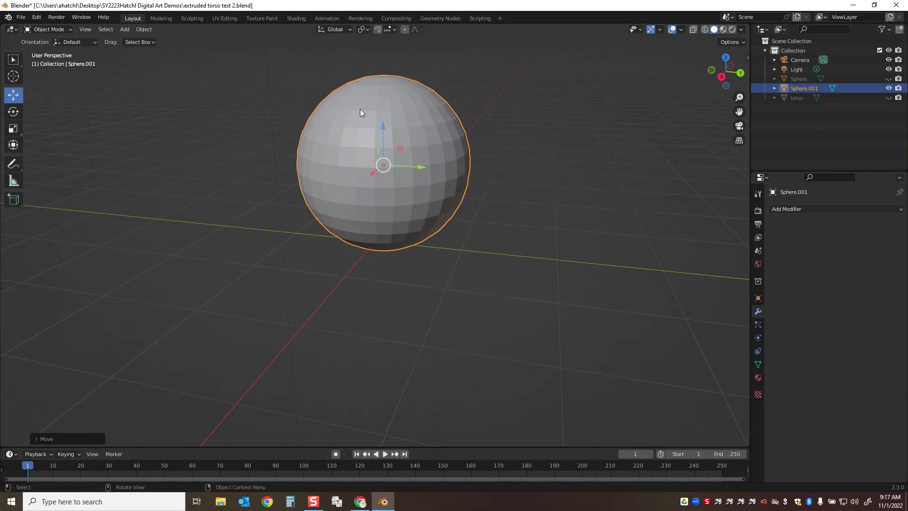
Step: Subdivide the sphere's whole mesh once in Edit Mode, and switch the sphere to Sculpt Mode
{"action": "left_click", "coordinate": [70, 31]}
{"action": "left_click", "coordinate": [57, 42]}
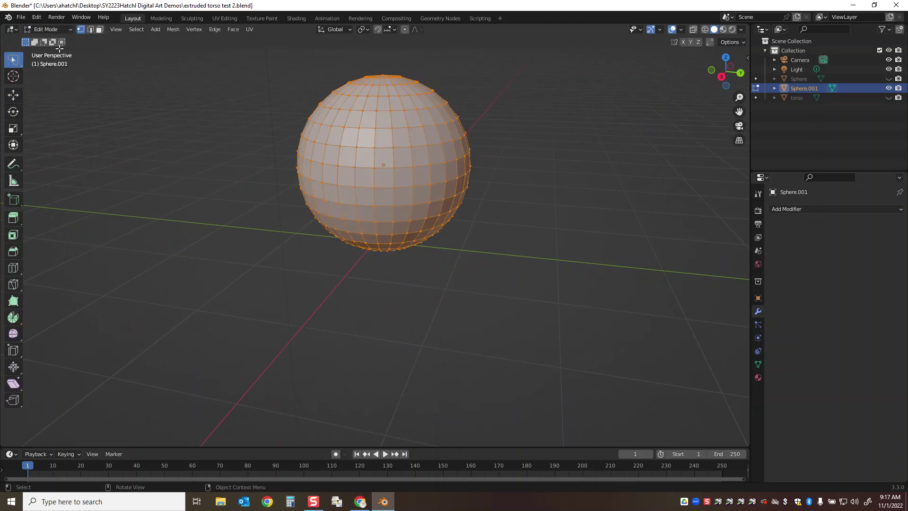
{"action": "right_click", "coordinate": [349, 97]}
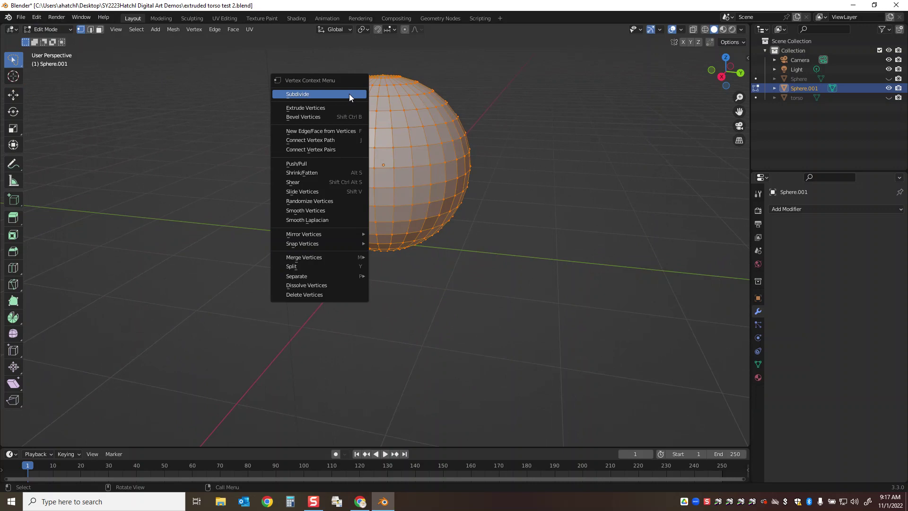
{"action": "left_click", "coordinate": [301, 94]}
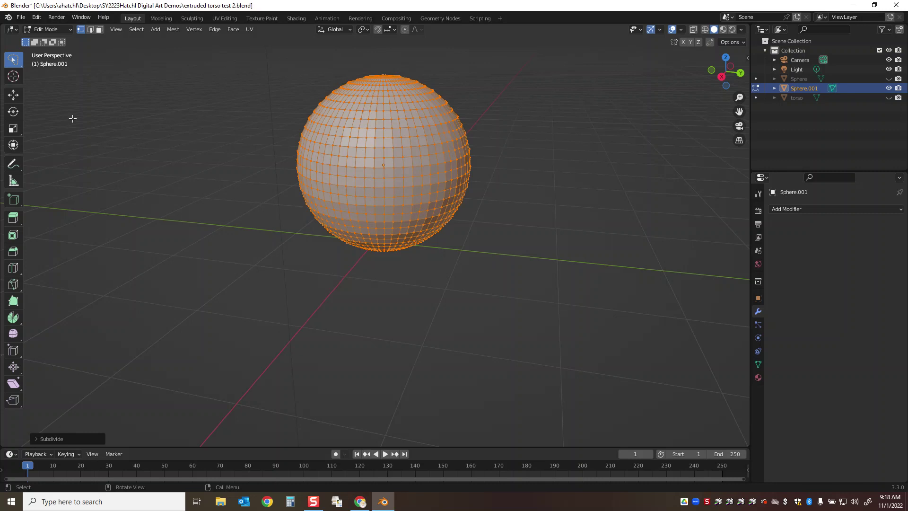
{"action": "left_click", "coordinate": [59, 29]}
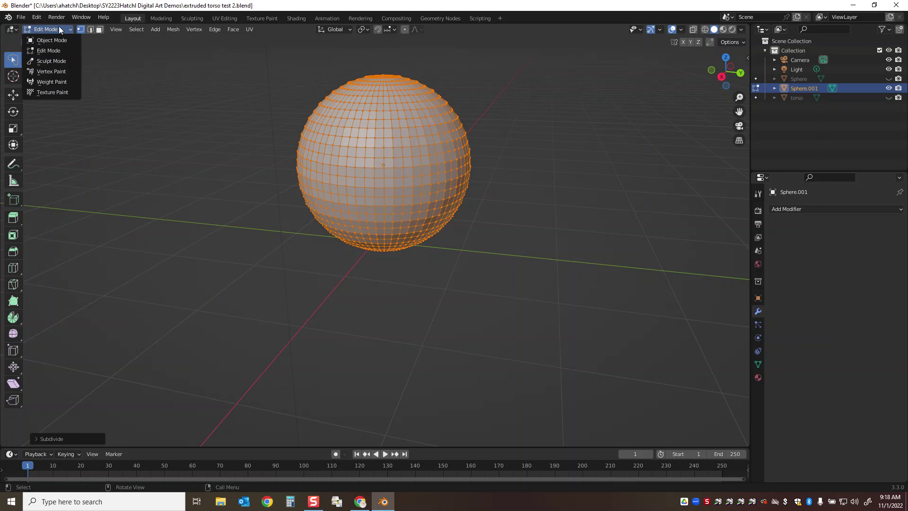
{"action": "left_click", "coordinate": [46, 60]}
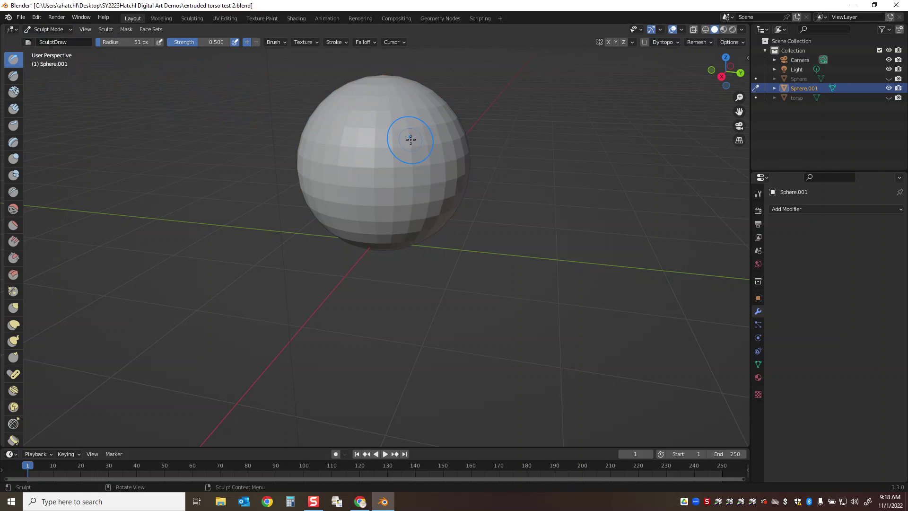
{"action": "left_click_drag", "start_coordinate": [420, 141], "coordinate": [354, 138]}
{"action": "mouse_move", "coordinate": [305, 132]}
{"action": "middle_mouse_down"}
{"action": "mouse_move", "coordinate": [331, 136]}
{"action": "mouse_move", "coordinate": [326, 125]}
{"action": "middle_mouse_up"}
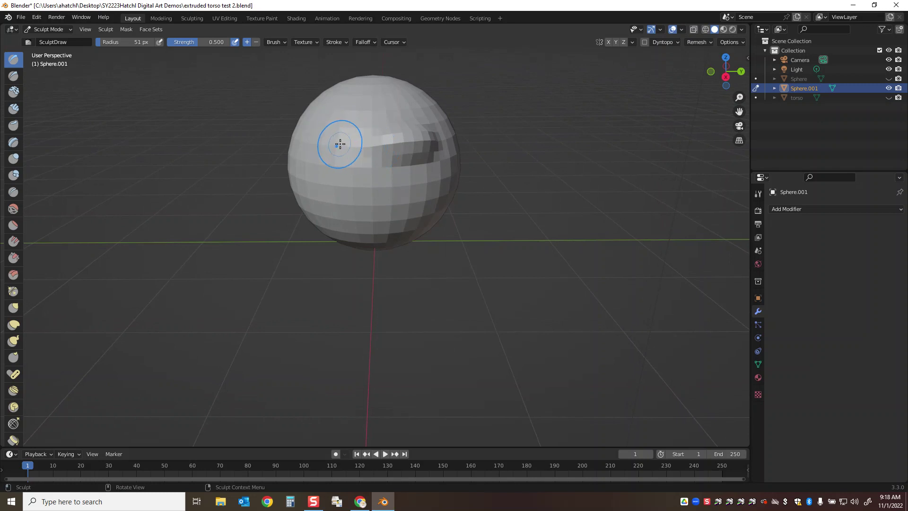
{"action": "key", "text": "ctrl+z"}
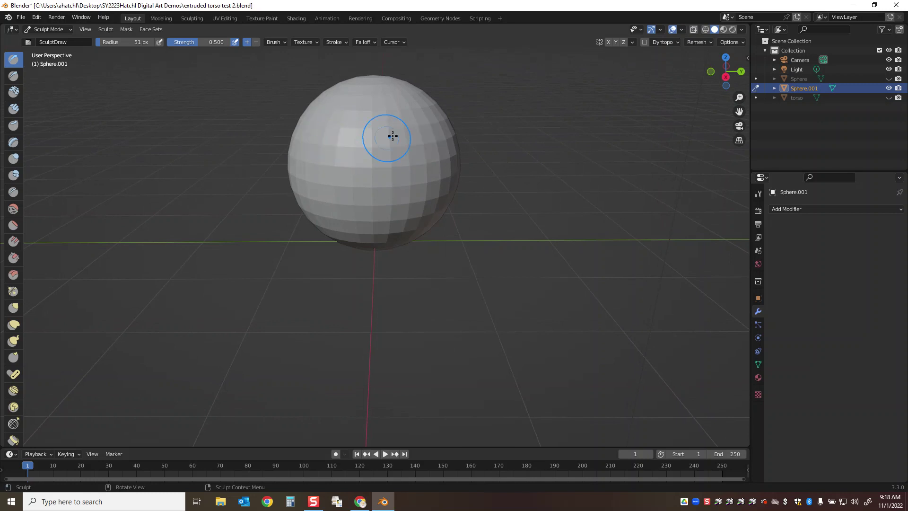
Step: Enable Y-axis symmetry and sculpt a mirrored brow ridge and a protruding nose on the front of the sphere with the Draw brush
{"action": "left_click", "coordinate": [616, 43]}
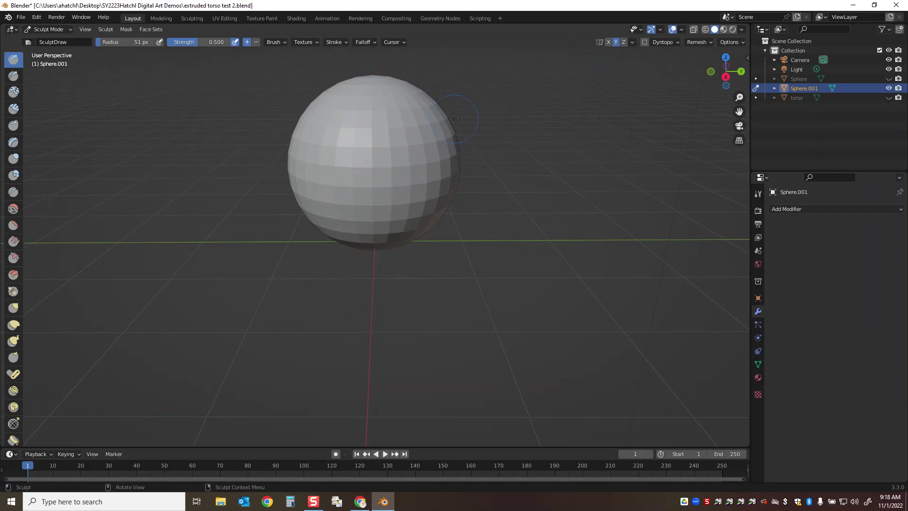
{"action": "mouse_move", "coordinate": [396, 137]}
{"action": "left_mouse_down"}
{"action": "mouse_move", "coordinate": [428, 142]}
{"action": "mouse_move", "coordinate": [394, 139]}
{"action": "mouse_move", "coordinate": [427, 133]}
{"action": "left_mouse_up"}
{"action": "middle_click_drag", "start_coordinate": [434, 118], "coordinate": [319, 118]}
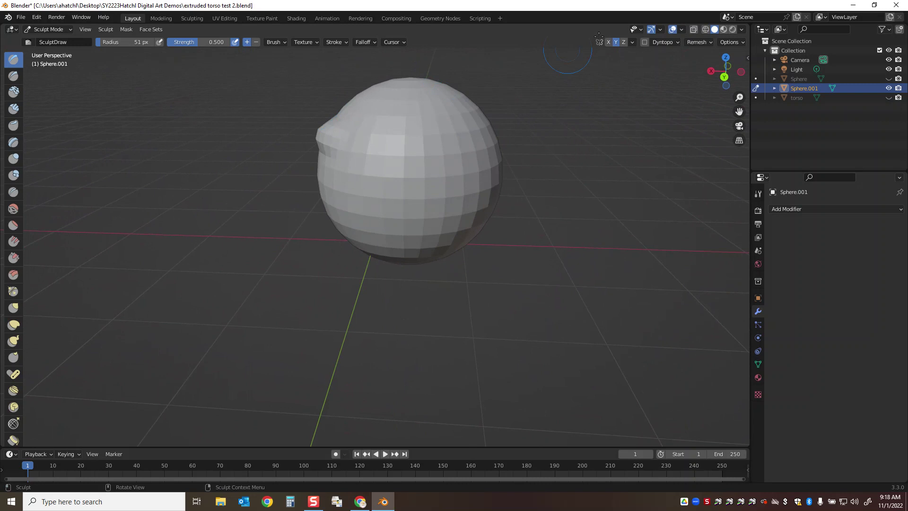
{"action": "left_click", "coordinate": [624, 41]}
{"action": "left_click", "coordinate": [616, 41]}
{"action": "middle_click_drag", "start_coordinate": [336, 136], "coordinate": [576, 59]}
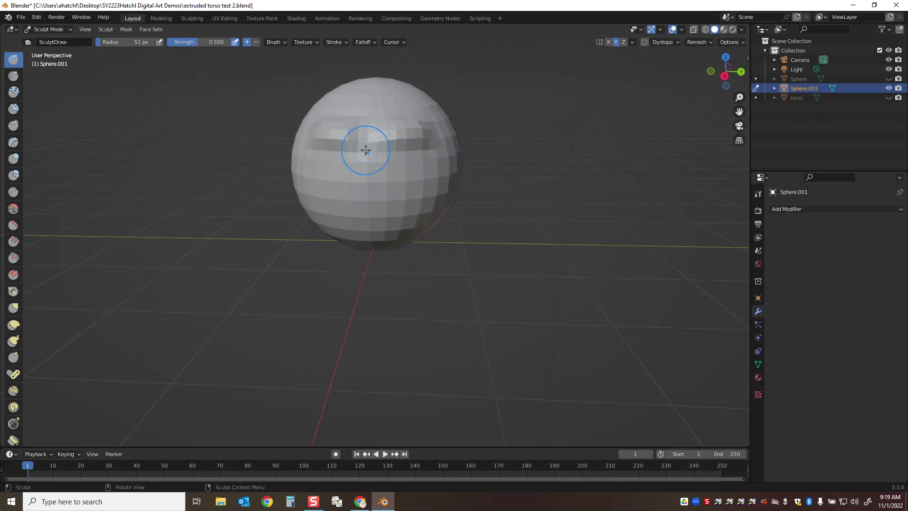
{"action": "mouse_move", "coordinate": [365, 148]}
{"action": "left_mouse_down"}
{"action": "mouse_move", "coordinate": [372, 190]}
{"action": "mouse_move", "coordinate": [382, 191]}
{"action": "left_mouse_up"}
{"action": "middle_click_drag", "start_coordinate": [391, 185], "coordinate": [317, 177]}
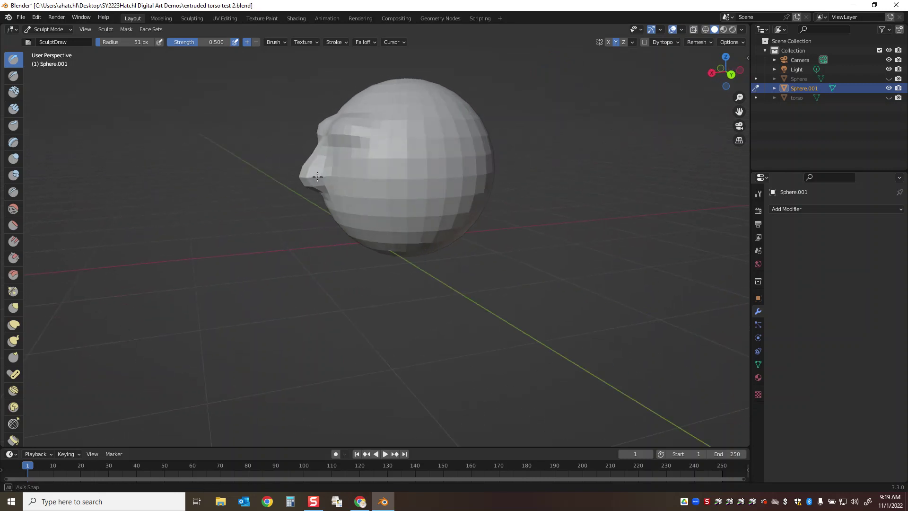
Step: Enlarge the Draw brush radius to 102 px and build out the jaw and chin below the nose
{"action": "key", "text": "bracketright"}
{"action": "key", "text": "bracketright"}
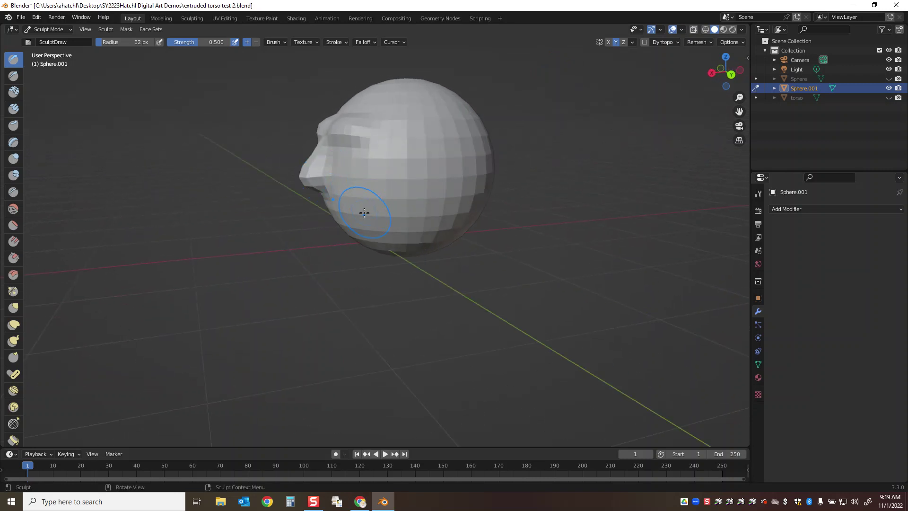
{"action": "key", "text": "f"}
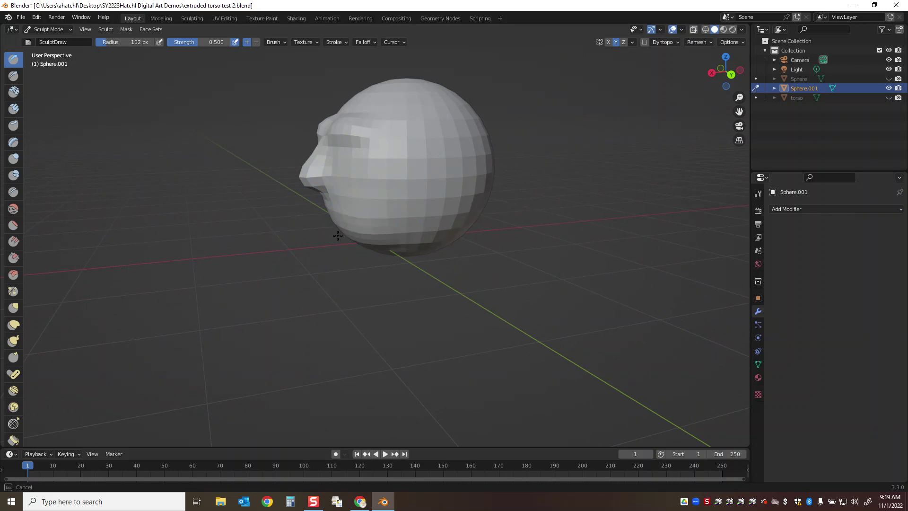
{"action": "mouse_move", "coordinate": [338, 236]}
{"action": "left_mouse_down"}
{"action": "mouse_move", "coordinate": [355, 233]}
{"action": "mouse_move", "coordinate": [353, 222]}
{"action": "left_mouse_up"}
{"action": "mouse_move", "coordinate": [349, 224]}
{"action": "left_mouse_down"}
{"action": "mouse_move", "coordinate": [371, 229]}
{"action": "mouse_move", "coordinate": [358, 233]}
{"action": "mouse_move", "coordinate": [372, 222]}
{"action": "left_mouse_up"}
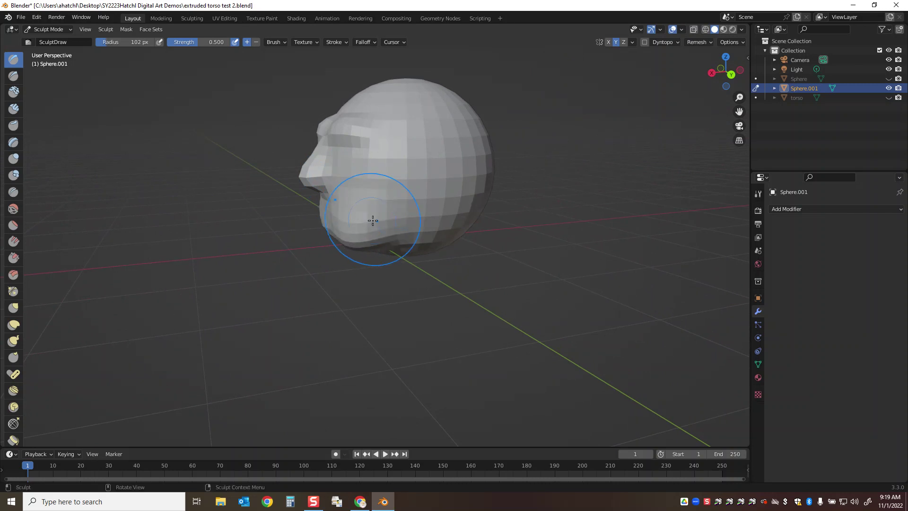
{"action": "middle_click_drag", "start_coordinate": [366, 252], "coordinate": [420, 198]}
{"action": "mouse_move", "coordinate": [378, 238]}
{"action": "left_mouse_down"}
{"action": "mouse_move", "coordinate": [358, 221]}
{"action": "mouse_move", "coordinate": [354, 243]}
{"action": "mouse_move", "coordinate": [365, 247]}
{"action": "left_mouse_up"}
Step: Build up the back and the crown of the head with the Draw brush
{"action": "mouse_move", "coordinate": [395, 199]}
{"action": "middle_mouse_down"}
{"action": "mouse_move", "coordinate": [331, 212]}
{"action": "mouse_move", "coordinate": [342, 227]}
{"action": "mouse_move", "coordinate": [323, 251]}
{"action": "mouse_move", "coordinate": [322, 274]}
{"action": "middle_mouse_up"}
{"action": "mouse_move", "coordinate": [428, 152]}
{"action": "left_mouse_down"}
{"action": "mouse_move", "coordinate": [415, 134]}
{"action": "mouse_move", "coordinate": [398, 175]}
{"action": "mouse_move", "coordinate": [464, 154]}
{"action": "mouse_move", "coordinate": [371, 118]}
{"action": "mouse_move", "coordinate": [405, 203]}
{"action": "mouse_move", "coordinate": [492, 142]}
{"action": "mouse_move", "coordinate": [497, 237]}
{"action": "mouse_move", "coordinate": [495, 174]}
{"action": "mouse_move", "coordinate": [471, 253]}
{"action": "mouse_move", "coordinate": [432, 193]}
{"action": "mouse_move", "coordinate": [463, 229]}
{"action": "mouse_move", "coordinate": [438, 203]}
{"action": "left_mouse_up"}
{"action": "mouse_move", "coordinate": [438, 203]}
{"action": "middle_mouse_down"}
{"action": "mouse_move", "coordinate": [446, 192]}
{"action": "mouse_move", "coordinate": [442, 166]}
{"action": "mouse_move", "coordinate": [414, 100]}
{"action": "middle_mouse_up"}
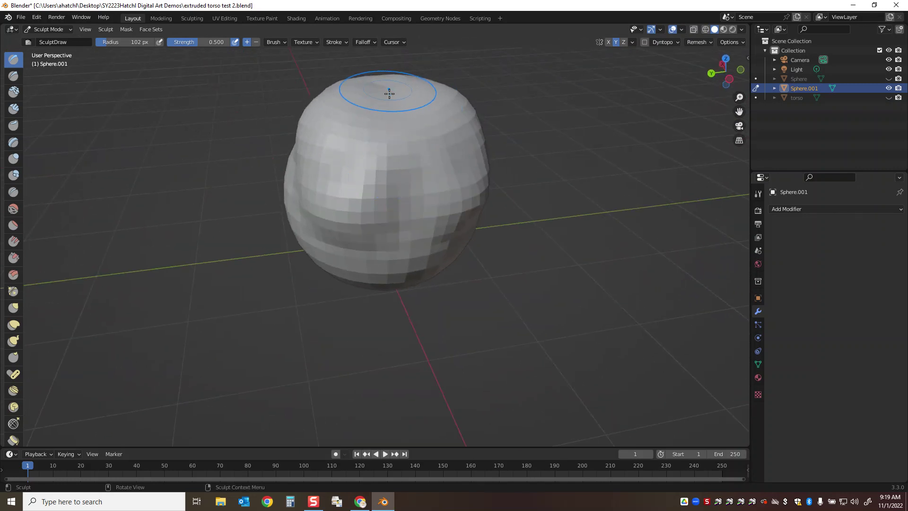
{"action": "mouse_move", "coordinate": [390, 93]}
{"action": "left_mouse_down"}
{"action": "mouse_move", "coordinate": [393, 109]}
{"action": "mouse_move", "coordinate": [367, 109]}
{"action": "mouse_move", "coordinate": [357, 145]}
{"action": "left_mouse_up"}
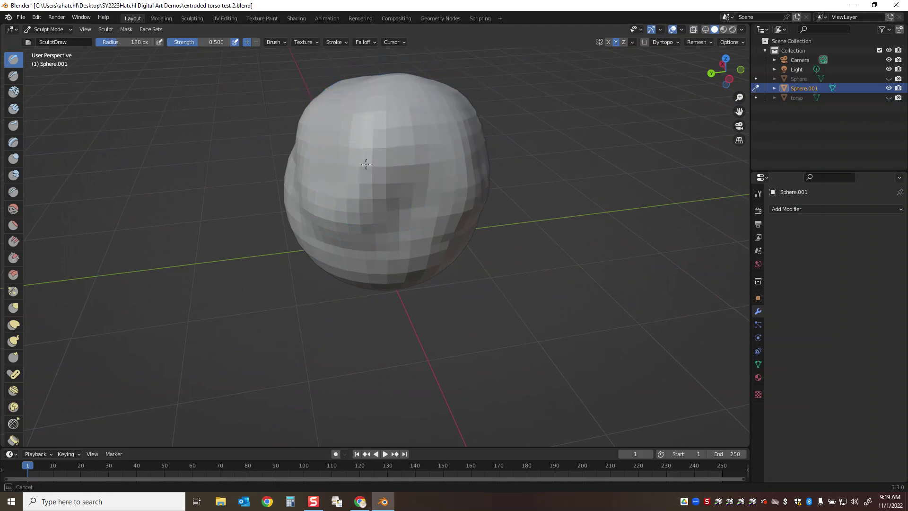
Step: Set the Draw brush radius to 188 px and add broad volume to the cranium and forehead
{"action": "middle_click_drag", "start_coordinate": [353, 152], "coordinate": [420, 94]}
{"action": "left_click_drag", "start_coordinate": [420, 94], "coordinate": [425, 100]}
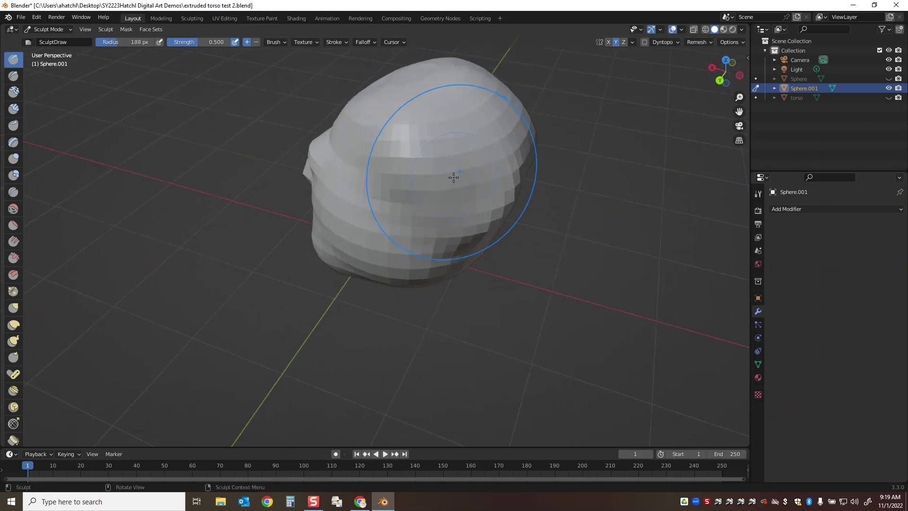
{"action": "middle_click_drag", "start_coordinate": [452, 174], "coordinate": [473, 166]}
{"action": "left_click_drag", "start_coordinate": [405, 87], "coordinate": [417, 109]}
{"action": "mouse_move", "coordinate": [417, 110]}
{"action": "middle_mouse_down"}
{"action": "mouse_move", "coordinate": [454, 120]}
{"action": "mouse_move", "coordinate": [432, 93]}
{"action": "middle_mouse_up"}
{"action": "mouse_move", "coordinate": [486, 132]}
{"action": "middle_mouse_down"}
{"action": "mouse_move", "coordinate": [385, 141]}
{"action": "mouse_move", "coordinate": [432, 134]}
{"action": "mouse_move", "coordinate": [454, 145]}
{"action": "middle_mouse_up"}
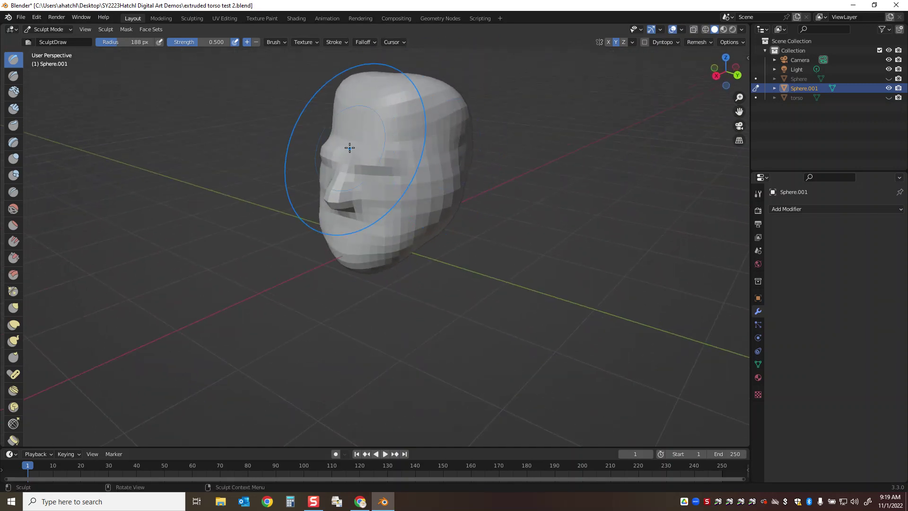
Step: Lengthen the chin and lower jaw downward with the 188 px Draw brush
{"action": "mouse_move", "coordinate": [353, 152]}
{"action": "middle_mouse_down"}
{"action": "mouse_move", "coordinate": [427, 163]}
{"action": "mouse_move", "coordinate": [375, 136]}
{"action": "mouse_move", "coordinate": [414, 231]}
{"action": "middle_mouse_up"}
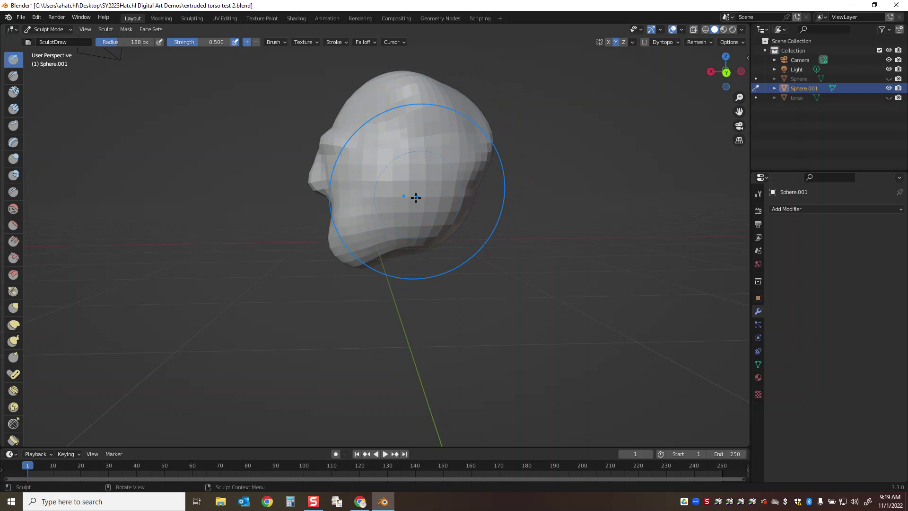
{"action": "mouse_move", "coordinate": [364, 233]}
{"action": "middle_mouse_down"}
{"action": "mouse_move", "coordinate": [410, 200]}
{"action": "mouse_move", "coordinate": [391, 266]}
{"action": "middle_mouse_up"}
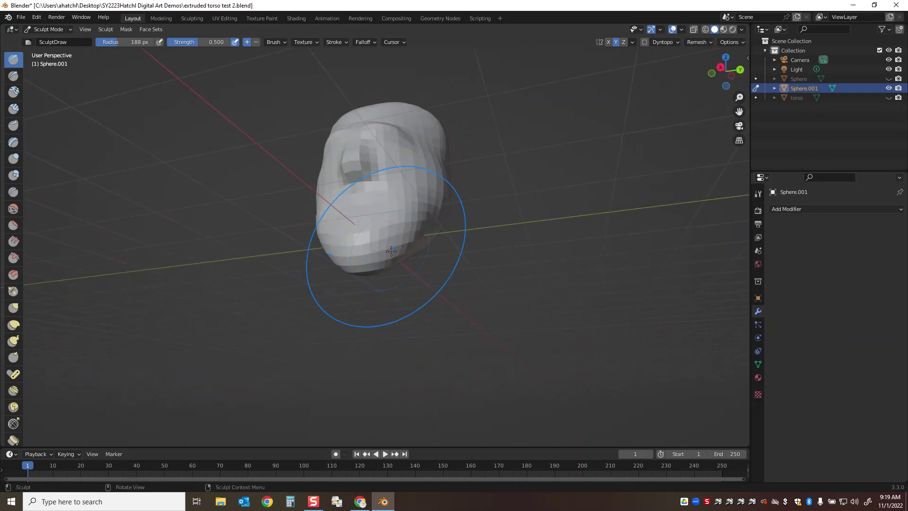
{"action": "mouse_move", "coordinate": [379, 251]}
{"action": "middle_mouse_down"}
{"action": "mouse_move", "coordinate": [350, 223]}
{"action": "mouse_move", "coordinate": [345, 239]}
{"action": "middle_mouse_up"}
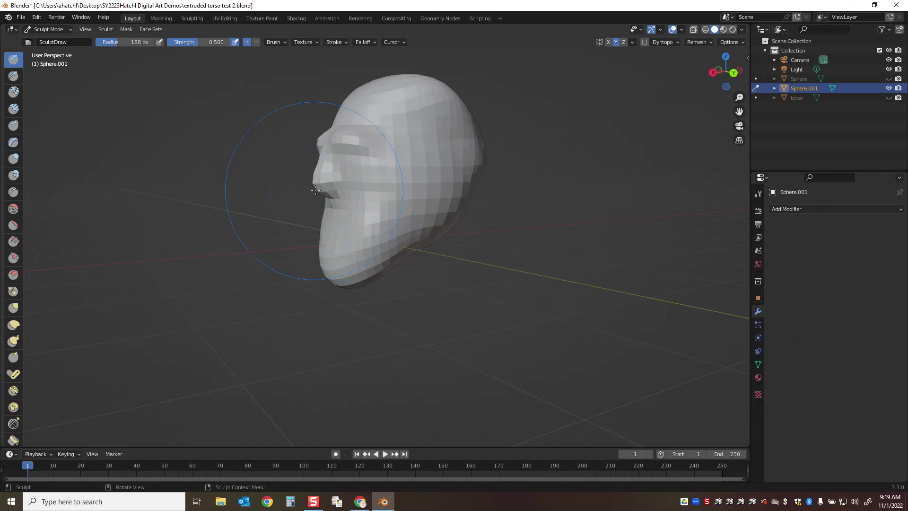
{"action": "mouse_move", "coordinate": [325, 179]}
{"action": "middle_mouse_down"}
{"action": "mouse_move", "coordinate": [364, 192]}
{"action": "mouse_move", "coordinate": [374, 175]}
{"action": "mouse_move", "coordinate": [329, 167]}
{"action": "mouse_move", "coordinate": [314, 178]}
{"action": "mouse_move", "coordinate": [351, 107]}
{"action": "mouse_move", "coordinate": [385, 144]}
{"action": "mouse_move", "coordinate": [341, 180]}
{"action": "middle_mouse_up"}
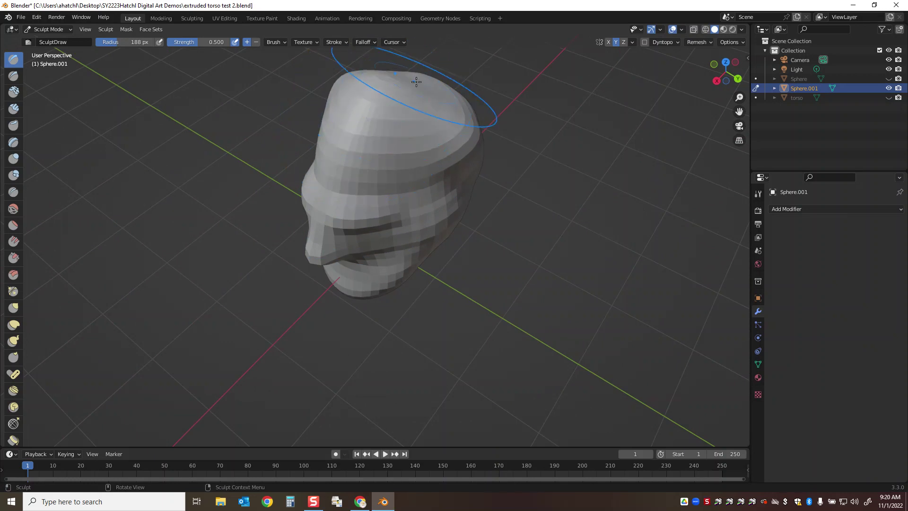
Step: Extend the top and sides of the skull with further large Draw brush strokes
{"action": "mouse_move", "coordinate": [415, 81]}
{"action": "middle_mouse_down"}
{"action": "mouse_move", "coordinate": [400, 136]}
{"action": "mouse_move", "coordinate": [386, 108]}
{"action": "mouse_move", "coordinate": [426, 76]}
{"action": "middle_mouse_up"}
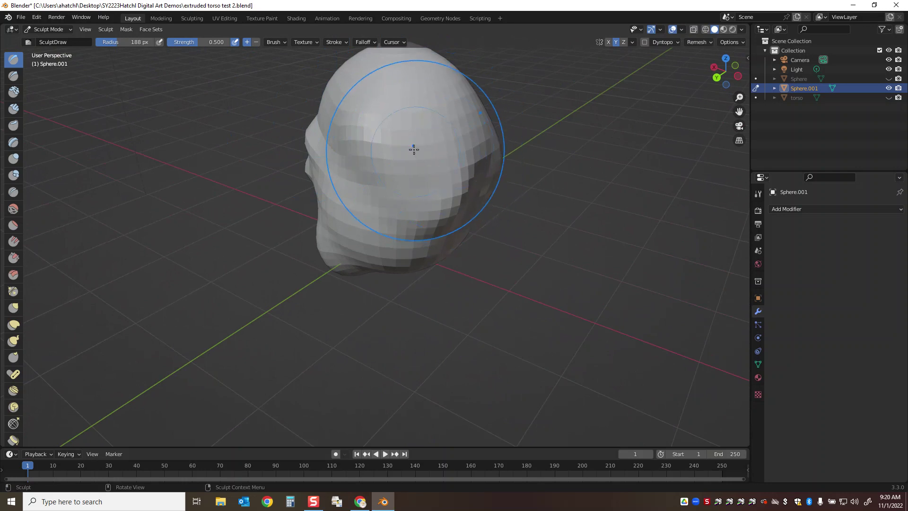
{"action": "middle_click_drag", "start_coordinate": [390, 170], "coordinate": [527, 157]}
{"action": "left_click_drag", "start_coordinate": [408, 123], "coordinate": [415, 122]}
{"action": "middle_click_drag", "start_coordinate": [415, 122], "coordinate": [415, 124]}
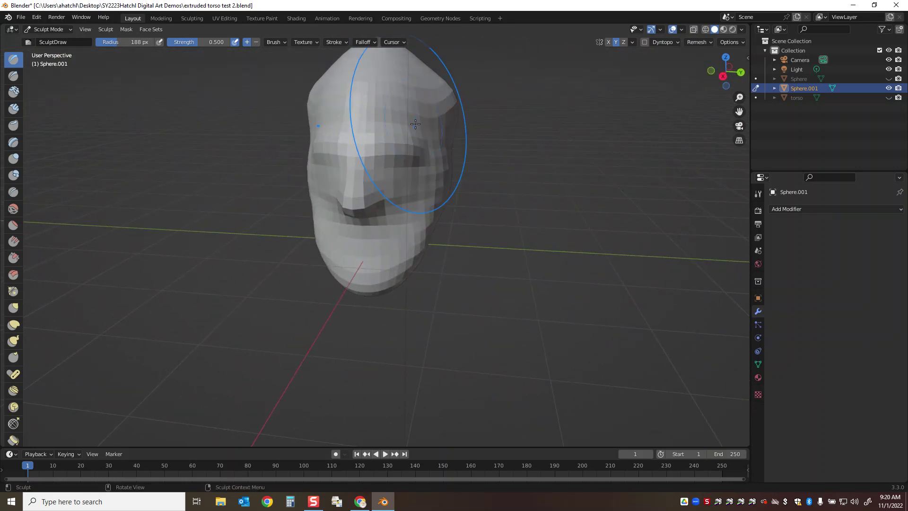
Step: Reduce the brush radius to 32 px and inflate the brow ridges and chin with the Inflate/Deflate brush
{"action": "key", "text": "f"}
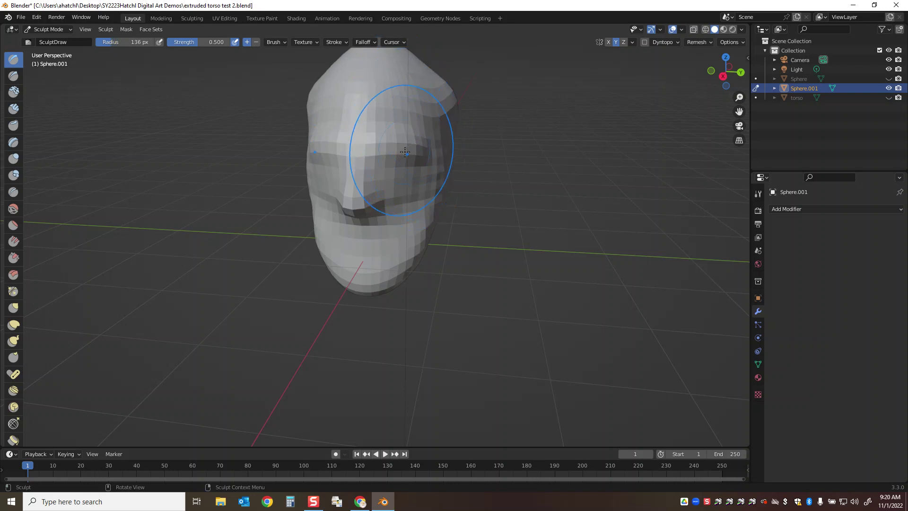
{"action": "left_click", "coordinate": [403, 154]}
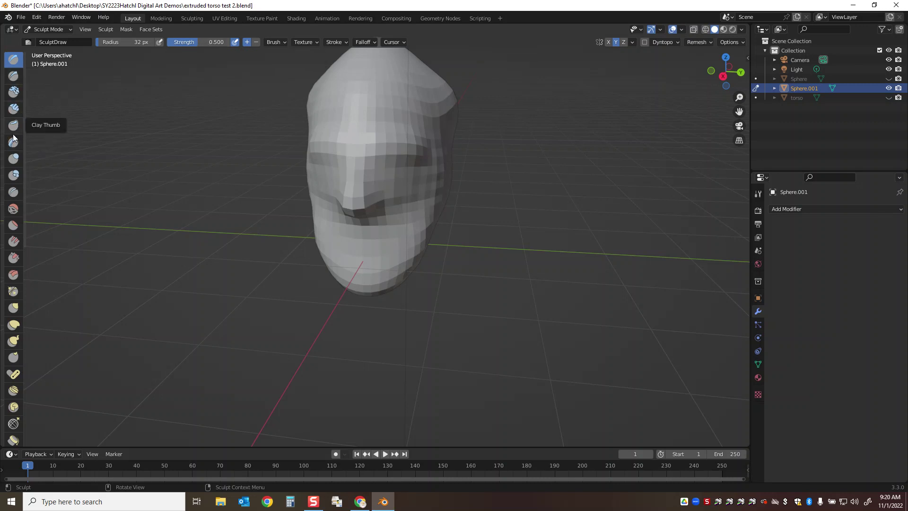
{"action": "left_click", "coordinate": [13, 158]}
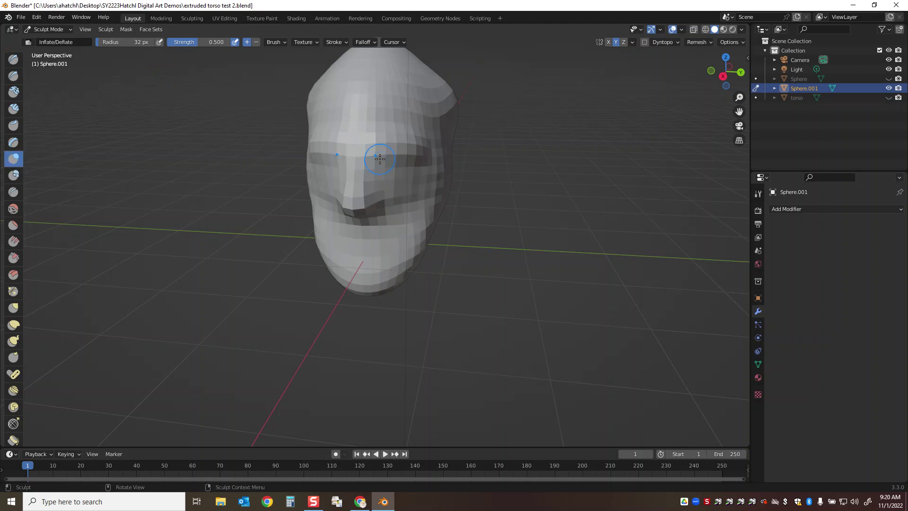
{"action": "mouse_move", "coordinate": [422, 151]}
{"action": "left_mouse_down"}
{"action": "mouse_move", "coordinate": [387, 151]}
{"action": "mouse_move", "coordinate": [416, 138]}
{"action": "left_mouse_up"}
{"action": "mouse_move", "coordinate": [416, 138]}
{"action": "middle_mouse_down"}
{"action": "mouse_move", "coordinate": [355, 122]}
{"action": "mouse_move", "coordinate": [371, 120]}
{"action": "mouse_move", "coordinate": [386, 222]}
{"action": "middle_mouse_up"}
{"action": "mouse_move", "coordinate": [355, 262]}
{"action": "left_mouse_down"}
{"action": "mouse_move", "coordinate": [336, 270]}
{"action": "mouse_move", "coordinate": [339, 283]}
{"action": "mouse_move", "coordinate": [399, 227]}
{"action": "left_mouse_up"}
{"action": "mouse_move", "coordinate": [399, 227]}
{"action": "middle_mouse_down"}
{"action": "mouse_move", "coordinate": [343, 203]}
{"action": "mouse_move", "coordinate": [366, 226]}
{"action": "mouse_move", "coordinate": [407, 241]}
{"action": "mouse_move", "coordinate": [391, 133]}
{"action": "middle_mouse_up"}
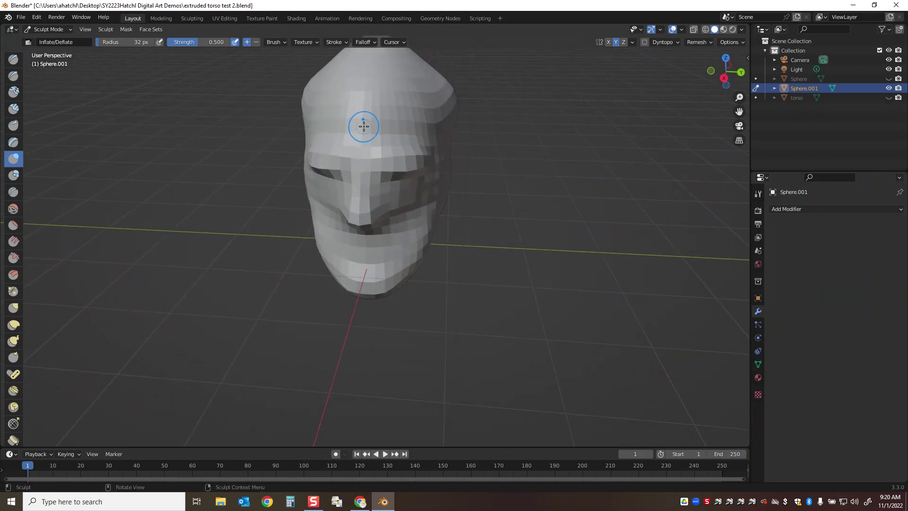
Step: Inflate the forehead and the upper side of the head, enlarging the Inflate/Deflate brush radius to 102 px
{"action": "mouse_move", "coordinate": [367, 127]}
{"action": "left_mouse_down"}
{"action": "mouse_move", "coordinate": [340, 126]}
{"action": "mouse_move", "coordinate": [358, 121]}
{"action": "left_mouse_up"}
{"action": "mouse_move", "coordinate": [359, 122]}
{"action": "middle_mouse_down"}
{"action": "mouse_move", "coordinate": [288, 121]}
{"action": "mouse_move", "coordinate": [366, 106]}
{"action": "middle_mouse_up"}
{"action": "key", "text": "f"}
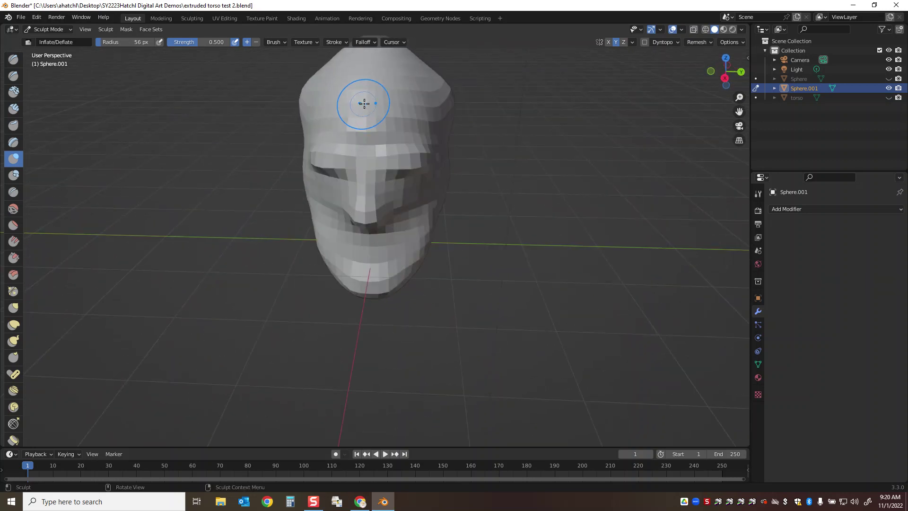
{"action": "key", "text": "bracketright"}
{"action": "mouse_move", "coordinate": [373, 109]}
{"action": "left_mouse_down"}
{"action": "mouse_move", "coordinate": [301, 102]}
{"action": "mouse_move", "coordinate": [340, 84]}
{"action": "left_mouse_up"}
{"action": "middle_click_drag", "start_coordinate": [385, 87], "coordinate": [280, 88]}
{"action": "mouse_move", "coordinate": [381, 84]}
{"action": "left_mouse_down"}
{"action": "mouse_move", "coordinate": [389, 53]}
{"action": "mouse_move", "coordinate": [432, 192]}
{"action": "mouse_move", "coordinate": [444, 124]}
{"action": "left_mouse_up"}
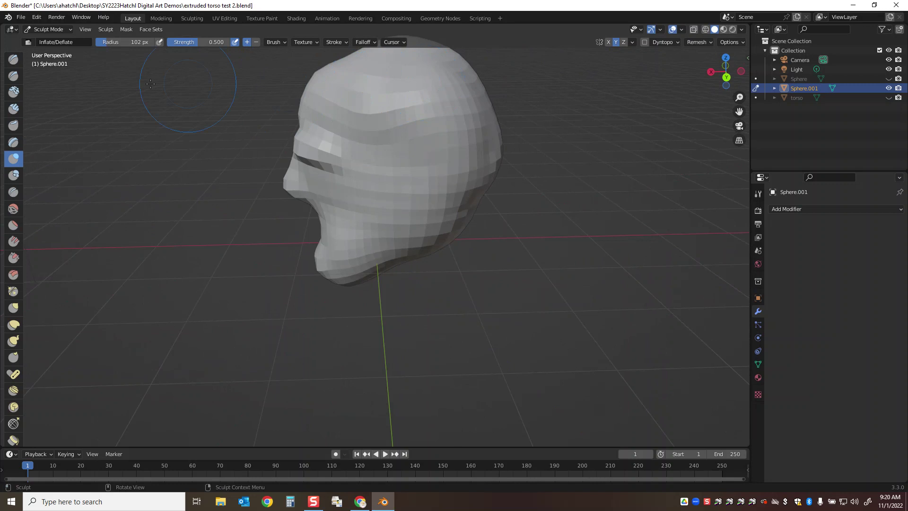
Step: Smooth the side and back of the head with the Smooth brush at 102 px radius
{"action": "left_click", "coordinate": [13, 208]}
{"action": "mouse_move", "coordinate": [406, 158]}
{"action": "left_mouse_down"}
{"action": "mouse_move", "coordinate": [379, 146]}
{"action": "mouse_move", "coordinate": [446, 59]}
{"action": "mouse_move", "coordinate": [471, 156]}
{"action": "mouse_move", "coordinate": [459, 118]}
{"action": "mouse_move", "coordinate": [427, 152]}
{"action": "mouse_move", "coordinate": [475, 111]}
{"action": "mouse_move", "coordinate": [457, 201]}
{"action": "mouse_move", "coordinate": [356, 261]}
{"action": "left_mouse_up"}
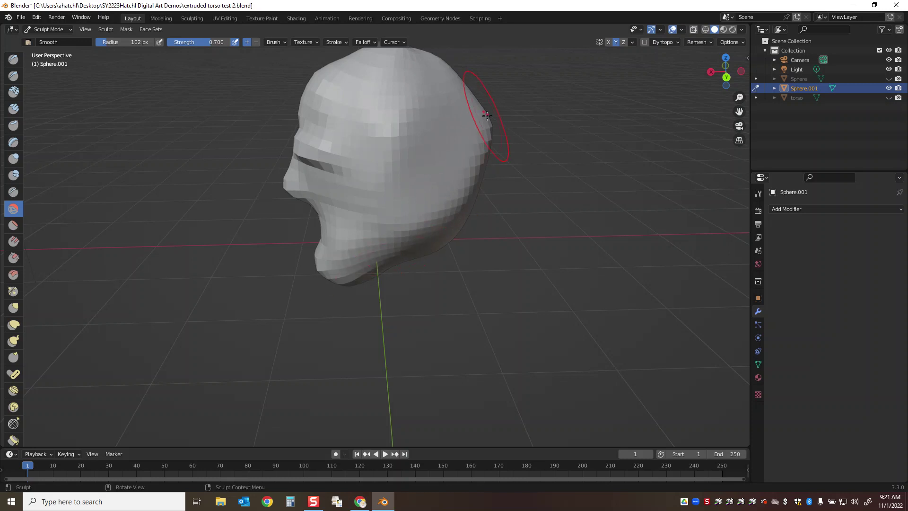
Step: Smooth the side of the head and the forehead with further Smooth brush strokes at 102 px radius
{"action": "middle_click_drag", "start_coordinate": [486, 116], "coordinate": [408, 117]}
{"action": "mouse_move", "coordinate": [411, 118]}
{"action": "left_mouse_down"}
{"action": "mouse_move", "coordinate": [438, 185]}
{"action": "mouse_move", "coordinate": [416, 171]}
{"action": "mouse_move", "coordinate": [390, 248]}
{"action": "mouse_move", "coordinate": [385, 206]}
{"action": "left_mouse_up"}
{"action": "middle_click_drag", "start_coordinate": [396, 170], "coordinate": [427, 131]}
{"action": "mouse_move", "coordinate": [450, 169]}
{"action": "left_mouse_down"}
{"action": "mouse_move", "coordinate": [421, 219]}
{"action": "mouse_move", "coordinate": [387, 237]}
{"action": "left_mouse_up"}
{"action": "mouse_move", "coordinate": [422, 142]}
{"action": "middle_mouse_down"}
{"action": "mouse_move", "coordinate": [451, 172]}
{"action": "mouse_move", "coordinate": [485, 174]}
{"action": "middle_mouse_up"}
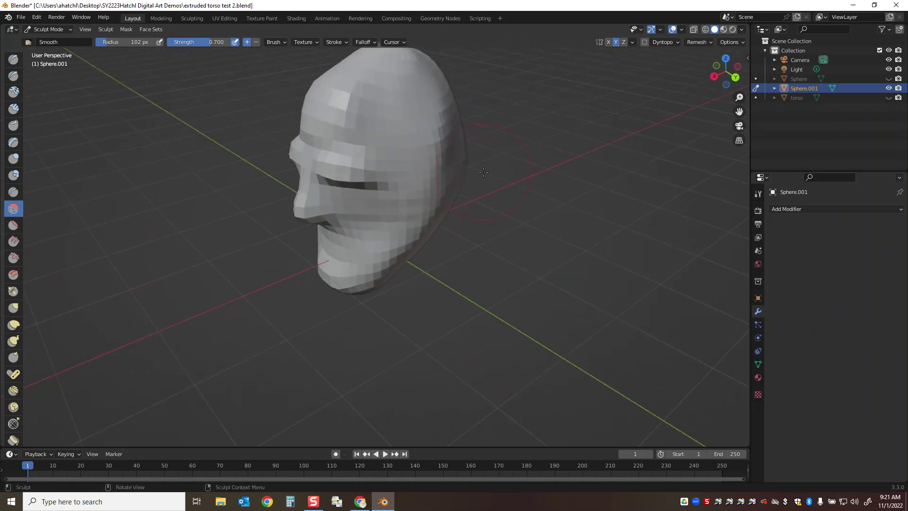
{"action": "mouse_move", "coordinate": [372, 103]}
{"action": "left_mouse_down"}
{"action": "mouse_move", "coordinate": [330, 108]}
{"action": "mouse_move", "coordinate": [334, 129]}
{"action": "left_mouse_up"}
Step: Build up both cheeks beside the nose with the Draw brush at 102 px radius
{"action": "mouse_move", "coordinate": [335, 129]}
{"action": "middle_mouse_down"}
{"action": "mouse_move", "coordinate": [391, 101]}
{"action": "mouse_move", "coordinate": [403, 80]}
{"action": "mouse_move", "coordinate": [369, 58]}
{"action": "mouse_move", "coordinate": [384, 118]}
{"action": "mouse_move", "coordinate": [551, 98]}
{"action": "mouse_move", "coordinate": [27, 56]}
{"action": "middle_mouse_up"}
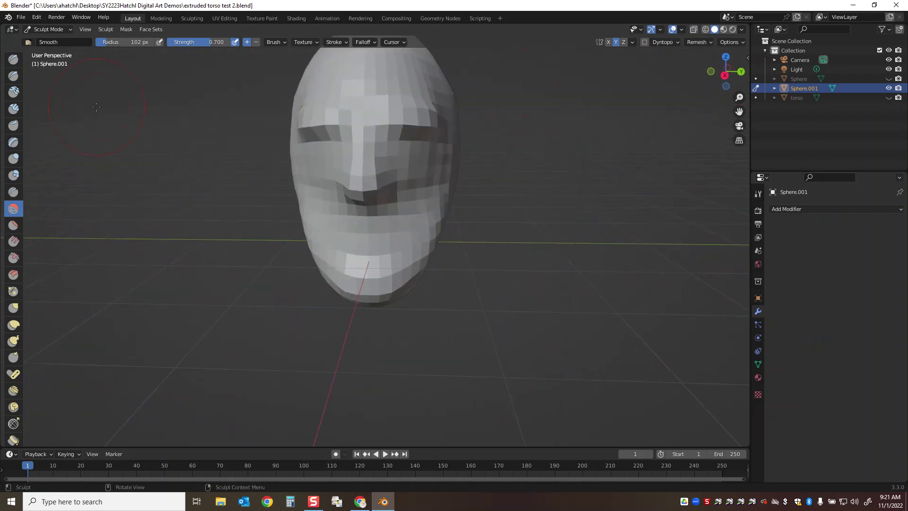
{"action": "left_click", "coordinate": [13, 59]}
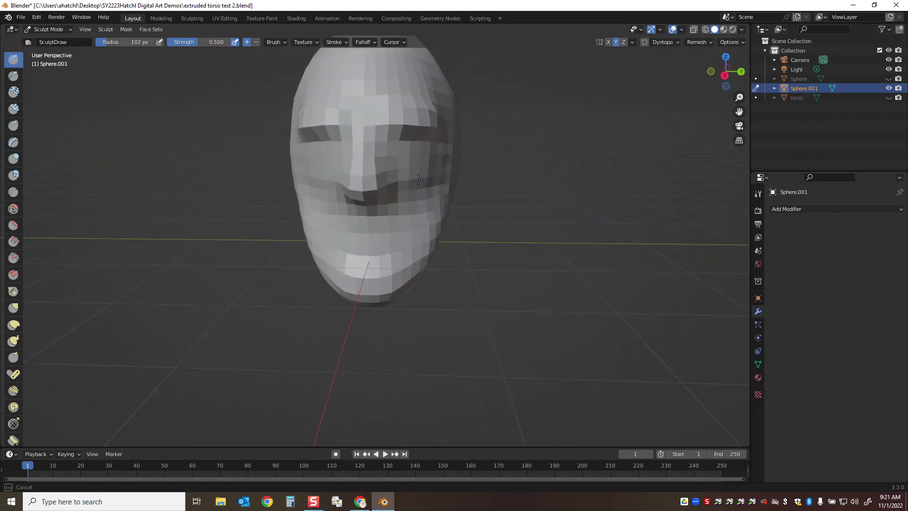
{"action": "left_click_drag", "start_coordinate": [418, 182], "coordinate": [421, 202]}
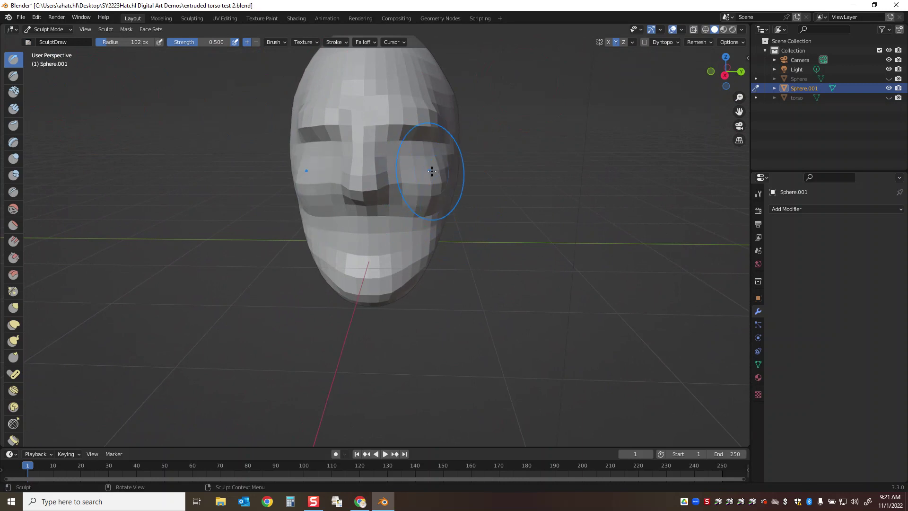
Step: Turn off Y-axis mirroring and shape the upper lip, nose and eye area with a 32 px Draw brush
{"action": "mouse_move", "coordinate": [440, 198]}
{"action": "middle_mouse_down"}
{"action": "mouse_move", "coordinate": [392, 157]}
{"action": "mouse_move", "coordinate": [511, 142]}
{"action": "middle_mouse_up"}
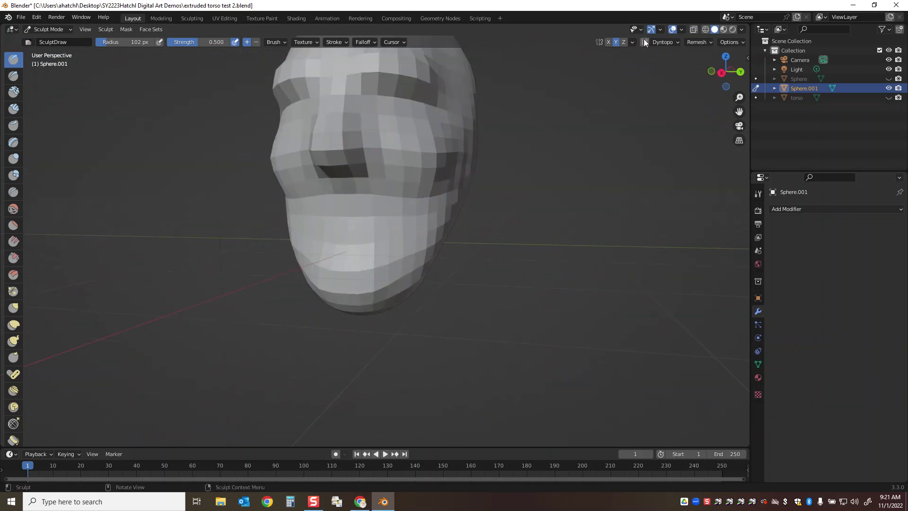
{"action": "left_click", "coordinate": [616, 42]}
{"action": "key", "text": "bracketleft"}
{"action": "key", "text": "bracketleft"}
{"action": "mouse_move", "coordinate": [349, 205]}
{"action": "left_mouse_down"}
{"action": "mouse_move", "coordinate": [377, 209]}
{"action": "mouse_move", "coordinate": [349, 214]}
{"action": "mouse_move", "coordinate": [359, 208]}
{"action": "left_mouse_up"}
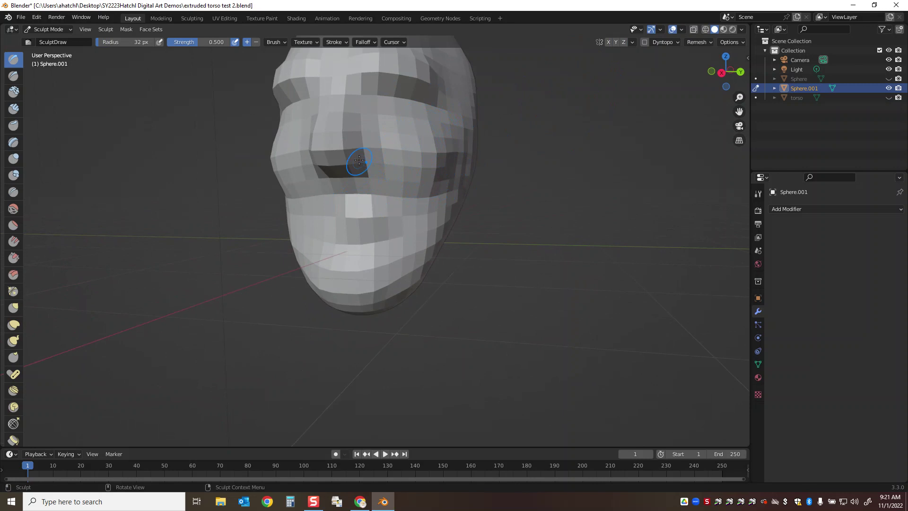
{"action": "left_click_drag", "start_coordinate": [334, 150], "coordinate": [368, 155]}
{"action": "mouse_move", "coordinate": [403, 130]}
{"action": "middle_mouse_down"}
{"action": "mouse_move", "coordinate": [372, 157]}
{"action": "mouse_move", "coordinate": [321, 137]}
{"action": "middle_mouse_up"}
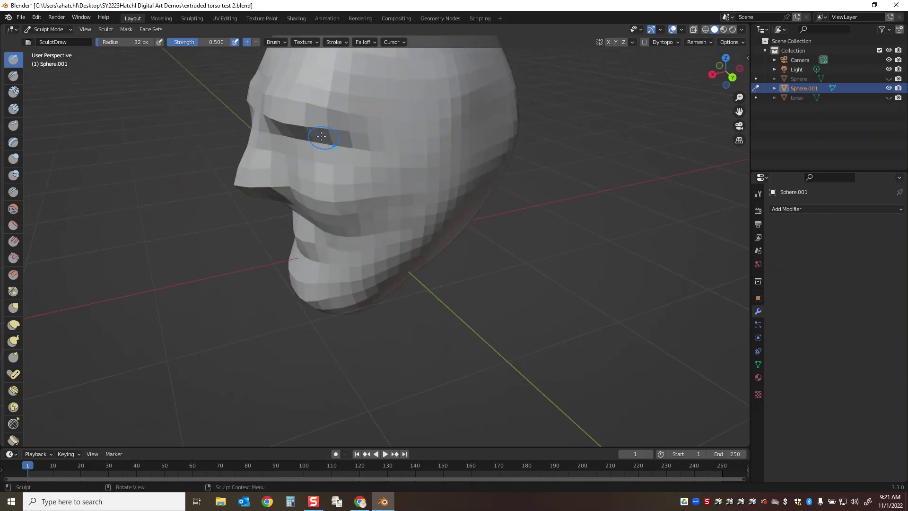
{"action": "left_click_drag", "start_coordinate": [306, 141], "coordinate": [362, 138]}
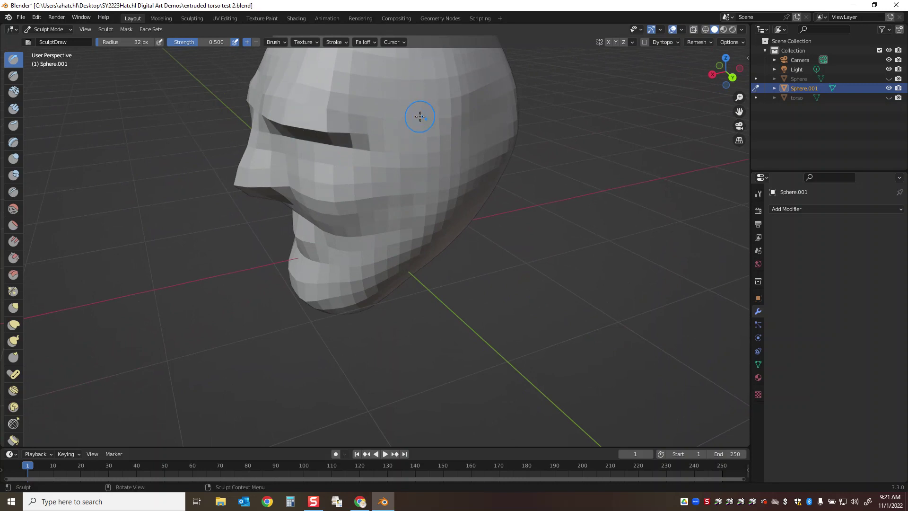
Step: Raise an ear on the +Y side of the head with repeated vertical Draw brush strokes
{"action": "mouse_move", "coordinate": [419, 116]}
{"action": "left_mouse_down"}
{"action": "mouse_move", "coordinate": [435, 117]}
{"action": "mouse_move", "coordinate": [425, 214]}
{"action": "left_mouse_up"}
{"action": "left_click_drag", "start_coordinate": [436, 135], "coordinate": [434, 203]}
{"action": "left_click_drag", "start_coordinate": [441, 146], "coordinate": [434, 207]}
{"action": "left_click_drag", "start_coordinate": [443, 147], "coordinate": [441, 183]}
{"action": "middle_click_drag", "start_coordinate": [451, 209], "coordinate": [474, 118]}
{"action": "mouse_move", "coordinate": [474, 118]}
{"action": "left_mouse_down"}
{"action": "mouse_move", "coordinate": [472, 158]}
{"action": "mouse_move", "coordinate": [474, 127]}
{"action": "left_mouse_up"}
{"action": "middle_click_drag", "start_coordinate": [473, 124], "coordinate": [411, 117]}
{"action": "left_click_drag", "start_coordinate": [408, 113], "coordinate": [402, 166]}
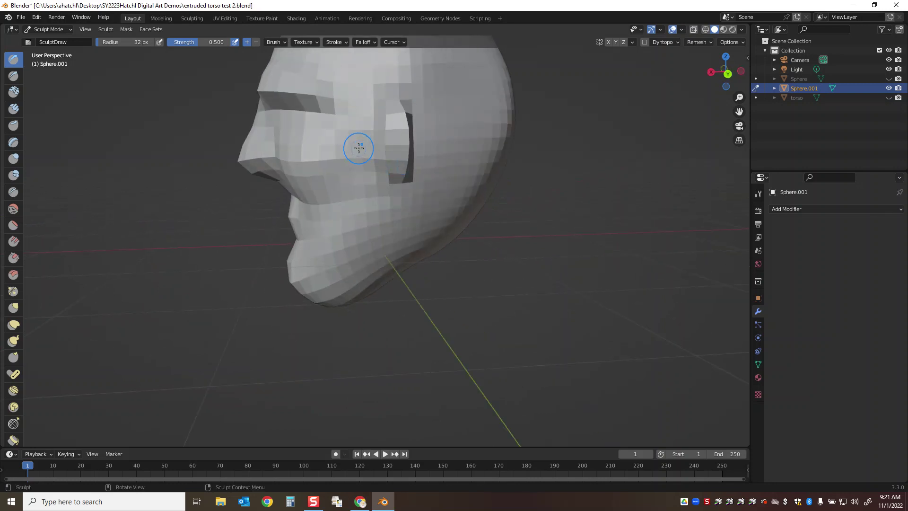
Step: Build out the ear's rim and back edge with further short Draw brush strokes
{"action": "middle_click_drag", "start_coordinate": [355, 146], "coordinate": [462, 150]}
{"action": "mouse_move", "coordinate": [478, 158]}
{"action": "left_mouse_down"}
{"action": "mouse_move", "coordinate": [486, 104]}
{"action": "mouse_move", "coordinate": [488, 113]}
{"action": "left_mouse_up"}
{"action": "middle_click_drag", "start_coordinate": [487, 114], "coordinate": [418, 134]}
{"action": "left_click_drag", "start_coordinate": [436, 155], "coordinate": [442, 188]}
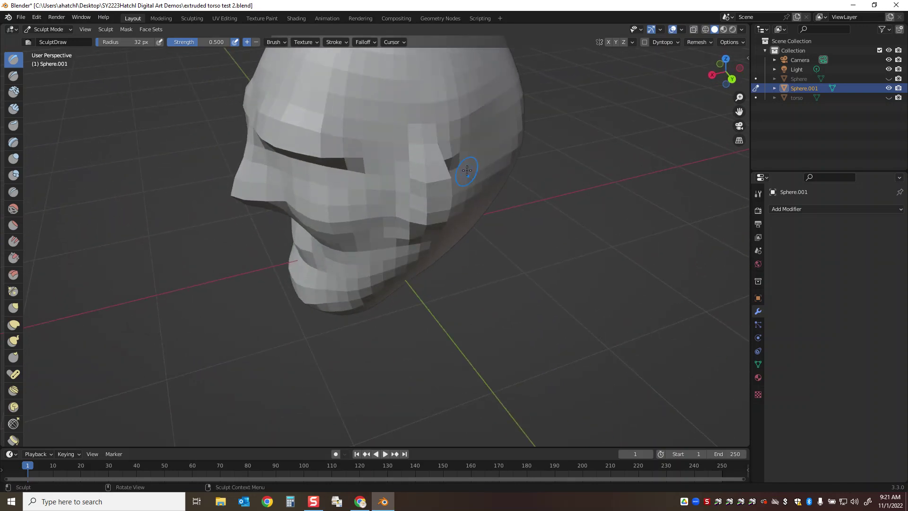
{"action": "middle_click_drag", "start_coordinate": [463, 173], "coordinate": [405, 167]}
{"action": "left_click_drag", "start_coordinate": [325, 172], "coordinate": [325, 172]}
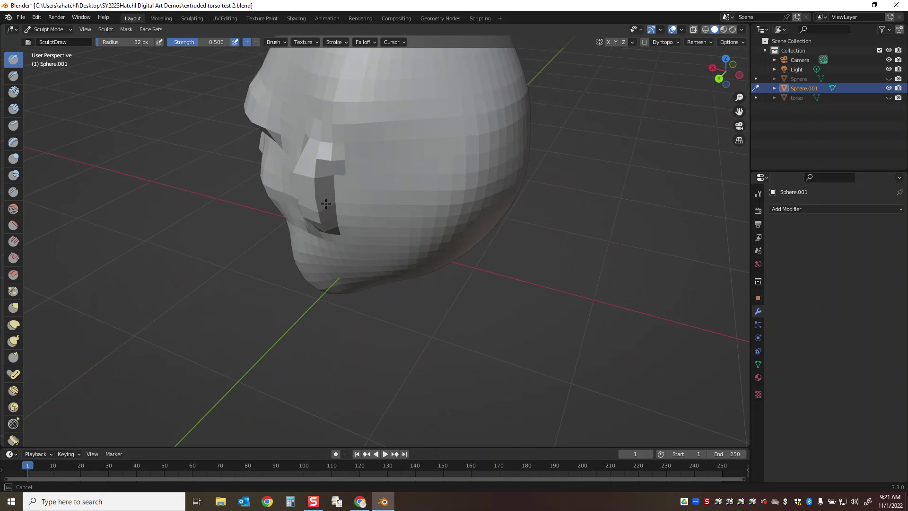
{"action": "left_click_drag", "start_coordinate": [326, 204], "coordinate": [326, 203]}
{"action": "mouse_move", "coordinate": [326, 202]}
{"action": "left_mouse_down"}
{"action": "mouse_move", "coordinate": [333, 184]}
{"action": "mouse_move", "coordinate": [338, 195]}
{"action": "left_mouse_up"}
Step: Symmetrize the head in the +Y to -Y direction to copy the ear and facial details across, and check both sides
{"action": "mouse_move", "coordinate": [310, 187]}
{"action": "middle_mouse_down"}
{"action": "mouse_move", "coordinate": [435, 171]}
{"action": "mouse_move", "coordinate": [393, 168]}
{"action": "middle_mouse_up"}
{"action": "scroll", "coordinate": [442, 170], "scroll_direction": "down", "scroll_amount": 3}
{"action": "left_click", "coordinate": [633, 42]}
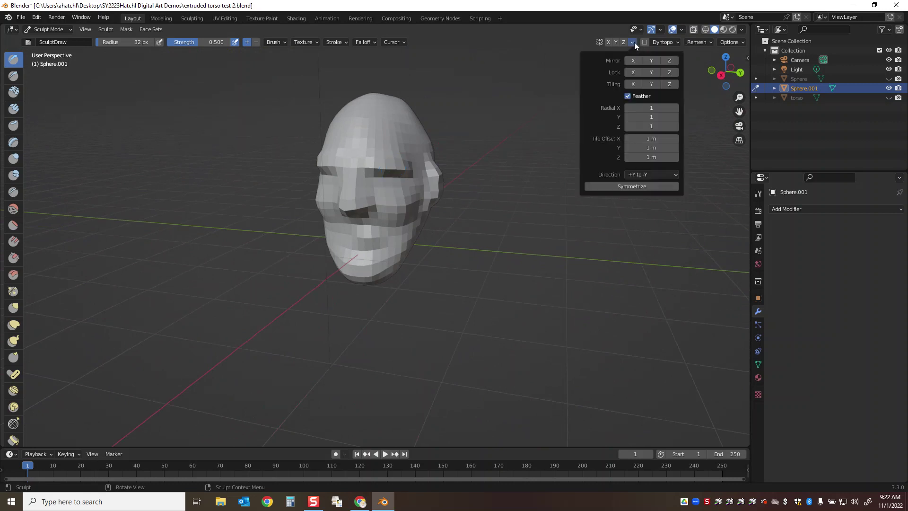
{"action": "left_click", "coordinate": [639, 175]}
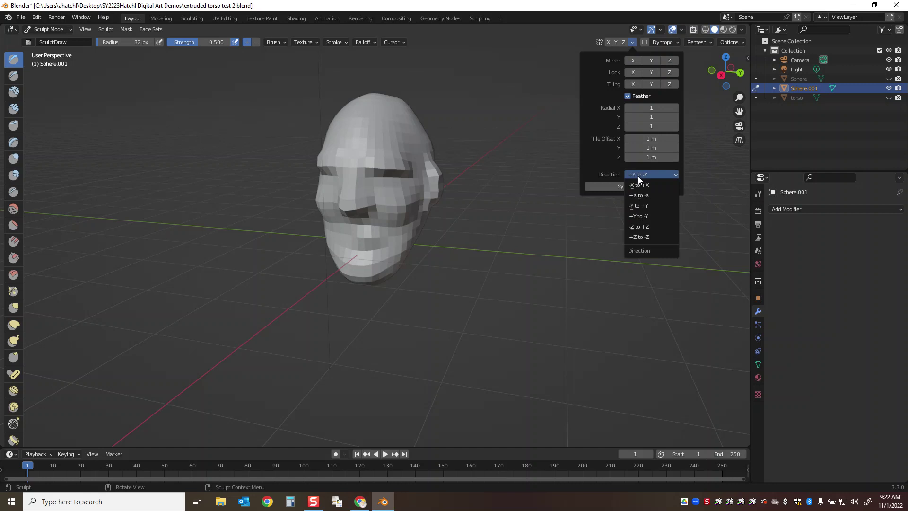
{"action": "left_click", "coordinate": [639, 186]}
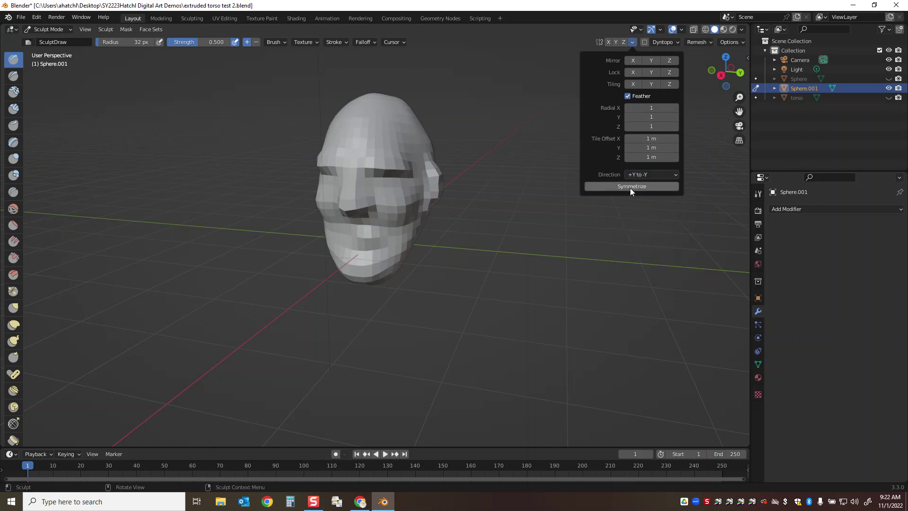
{"action": "left_click", "coordinate": [625, 186]}
{"action": "middle_click_drag", "start_coordinate": [629, 142], "coordinate": [634, 85]}
{"action": "left_click", "coordinate": [632, 43]}
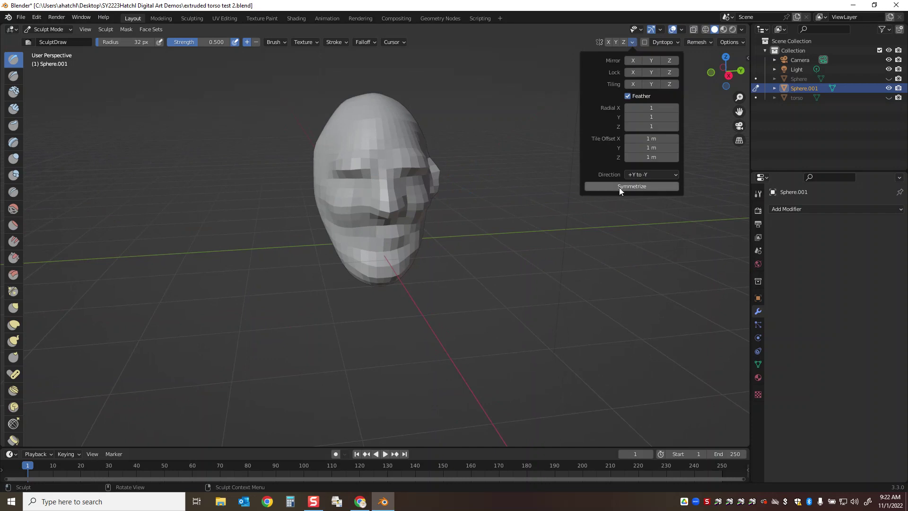
{"action": "left_click", "coordinate": [619, 187]}
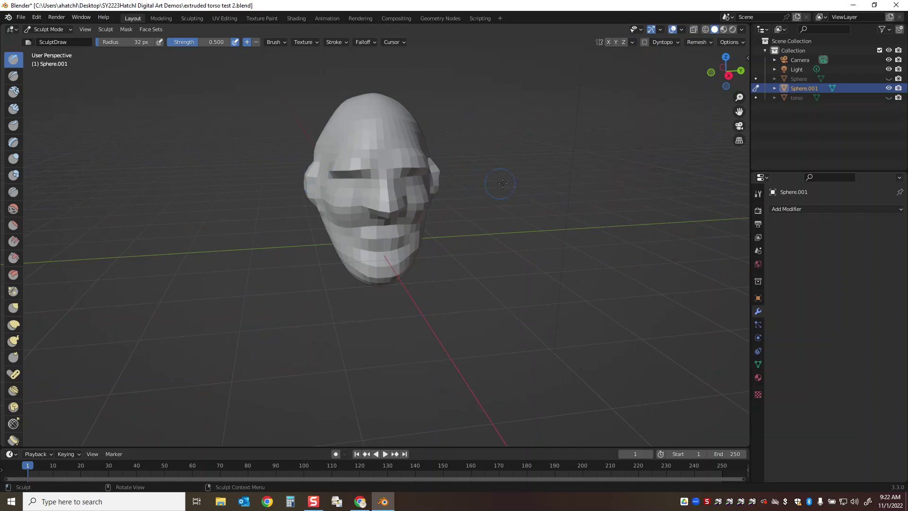
{"action": "middle_click_drag", "start_coordinate": [503, 184], "coordinate": [485, 182]}
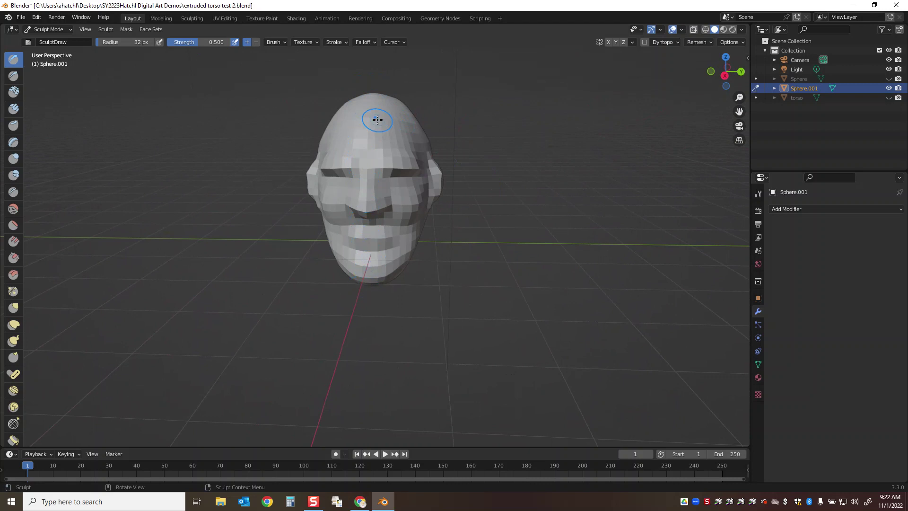
{"action": "middle_click_drag", "start_coordinate": [565, 185], "coordinate": [495, 177]}
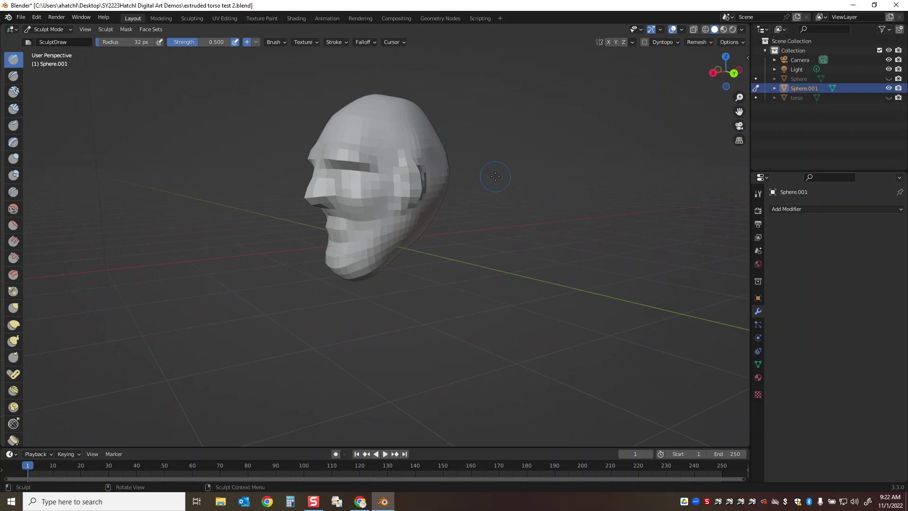